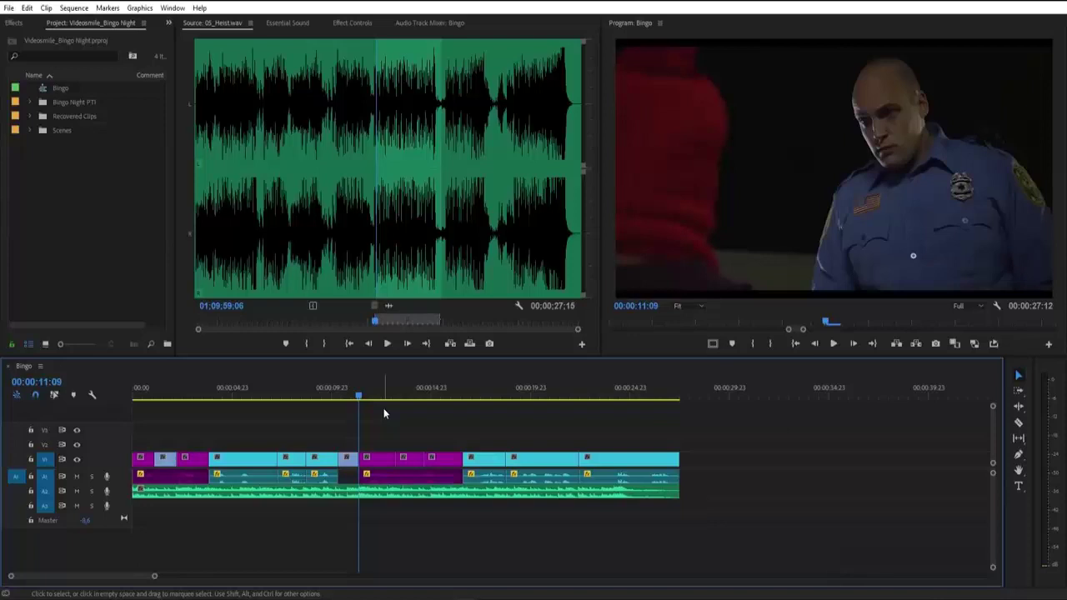
Step: Make the Audio 2 track tall enough to show its full music waveform, keeping Audio 1 compact
{"action": "double_click", "coordinate": [124, 473]}
{"action": "double_click", "coordinate": [124, 521]}
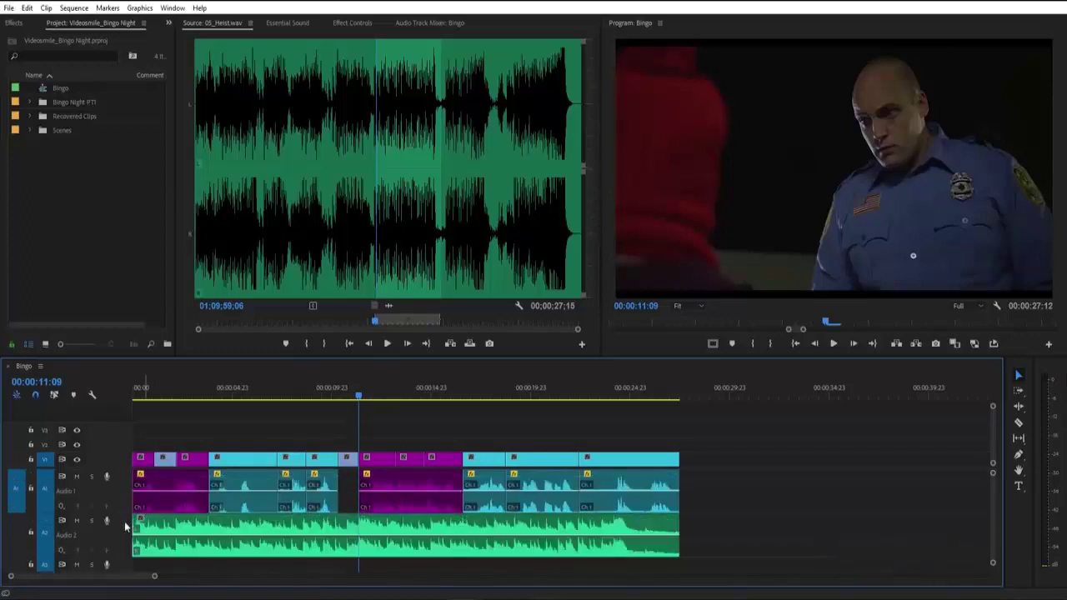
{"action": "double_click", "coordinate": [124, 521]}
{"action": "double_click", "coordinate": [121, 490]}
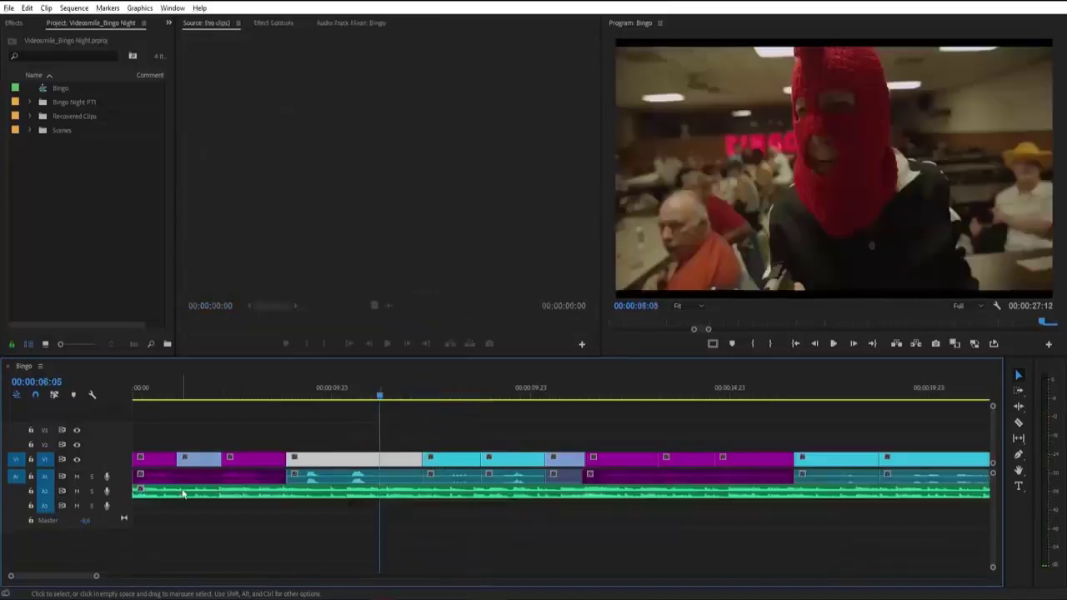
Step: Select the Audio 2 music clip and drag its volume rubber band into dips at four sections
{"action": "left_click", "coordinate": [184, 494]}
{"action": "double_click", "coordinate": [105, 499]}
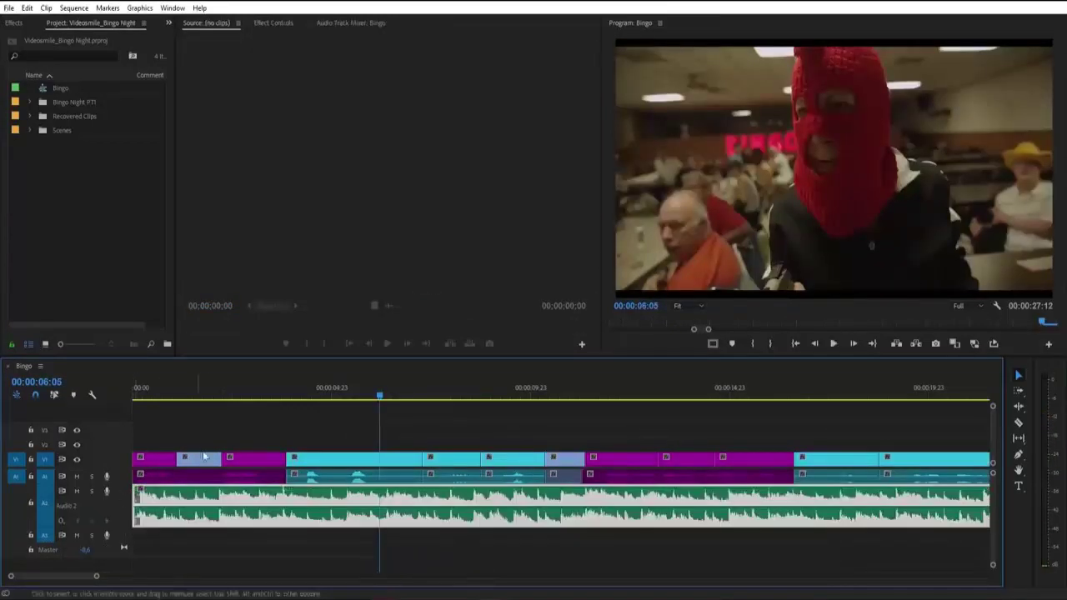
{"action": "left_click", "coordinate": [209, 514]}
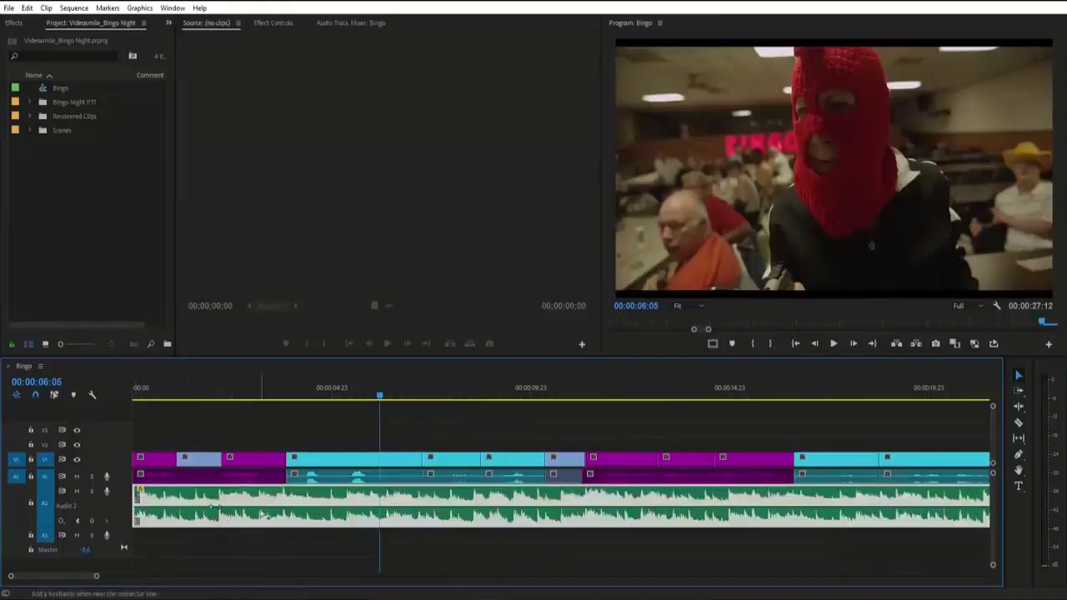
{"action": "left_click_drag", "start_coordinate": [244, 513], "coordinate": [246, 519]}
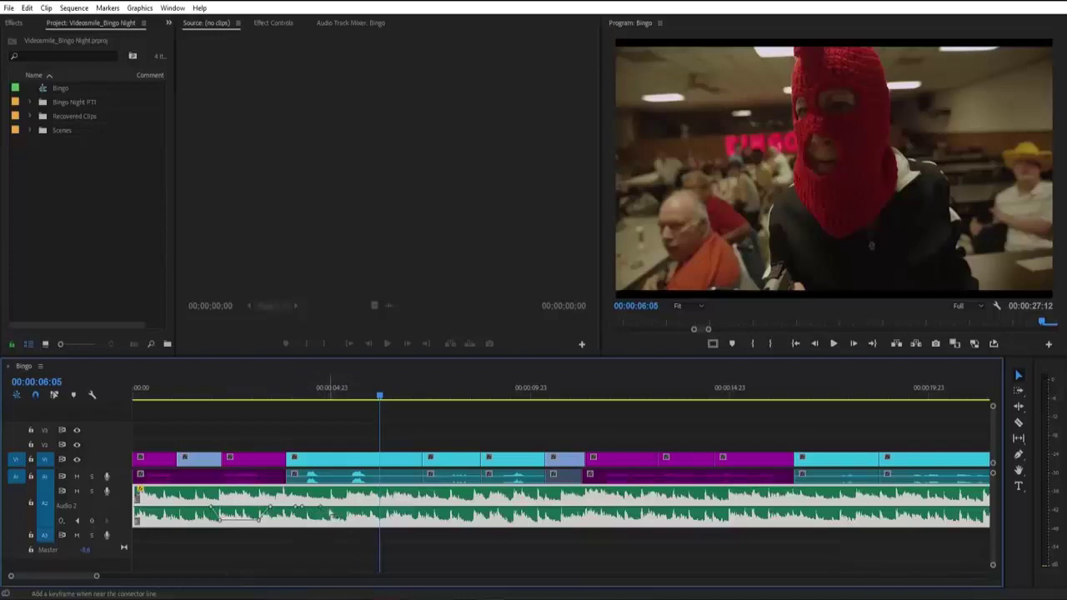
{"action": "left_click_drag", "start_coordinate": [315, 511], "coordinate": [315, 518]}
{"action": "left_click_drag", "start_coordinate": [455, 506], "coordinate": [454, 516]}
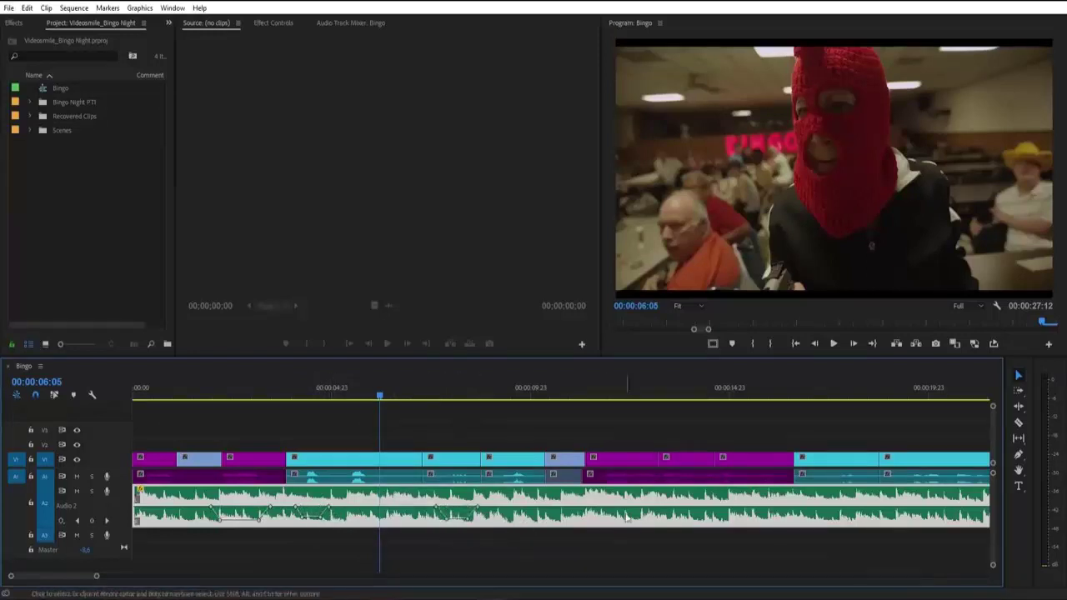
{"action": "left_click", "coordinate": [778, 507], "text": "ctrl"}
{"action": "left_click_drag", "start_coordinate": [709, 507], "coordinate": [708, 514]}
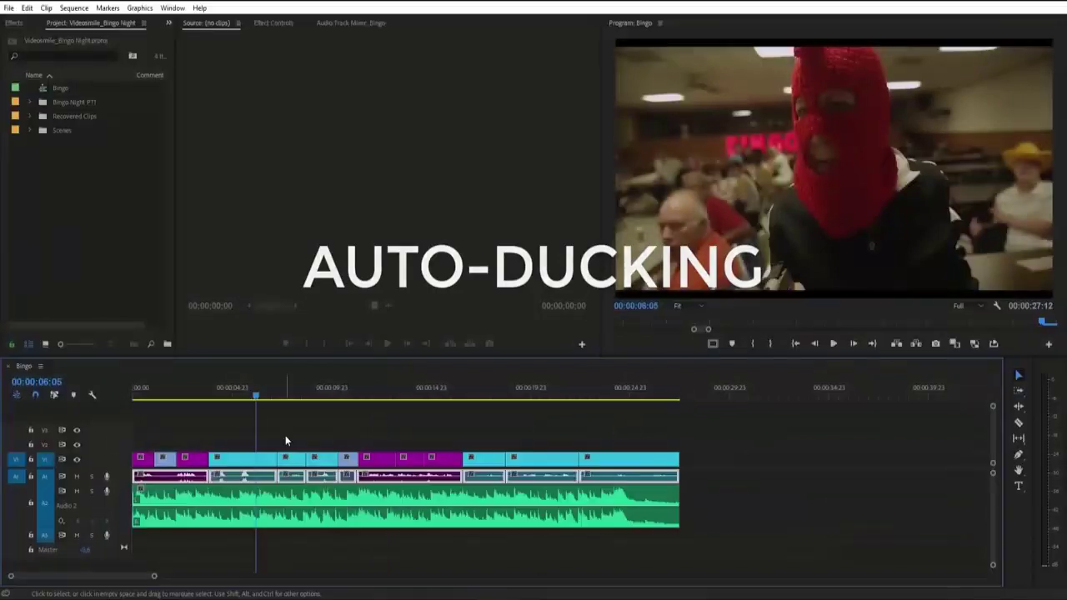
Step: Open the Essential Sound panel from Window, position it, and marquee-select all Audio 1 dialogue clips
{"action": "left_click", "coordinate": [173, 8]}
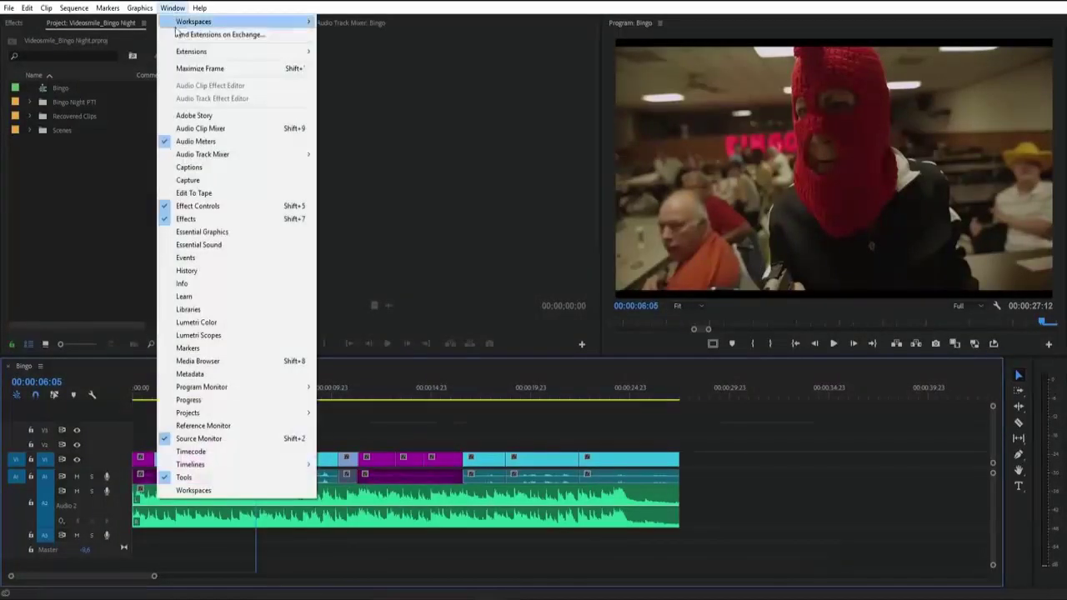
{"action": "left_click", "coordinate": [222, 247]}
{"action": "mouse_move", "coordinate": [139, 60]}
{"action": "left_mouse_down"}
{"action": "mouse_move", "coordinate": [295, 163]}
{"action": "mouse_move", "coordinate": [392, 133]}
{"action": "left_mouse_up"}
{"action": "left_click_drag", "start_coordinate": [710, 475], "coordinate": [133, 479]}
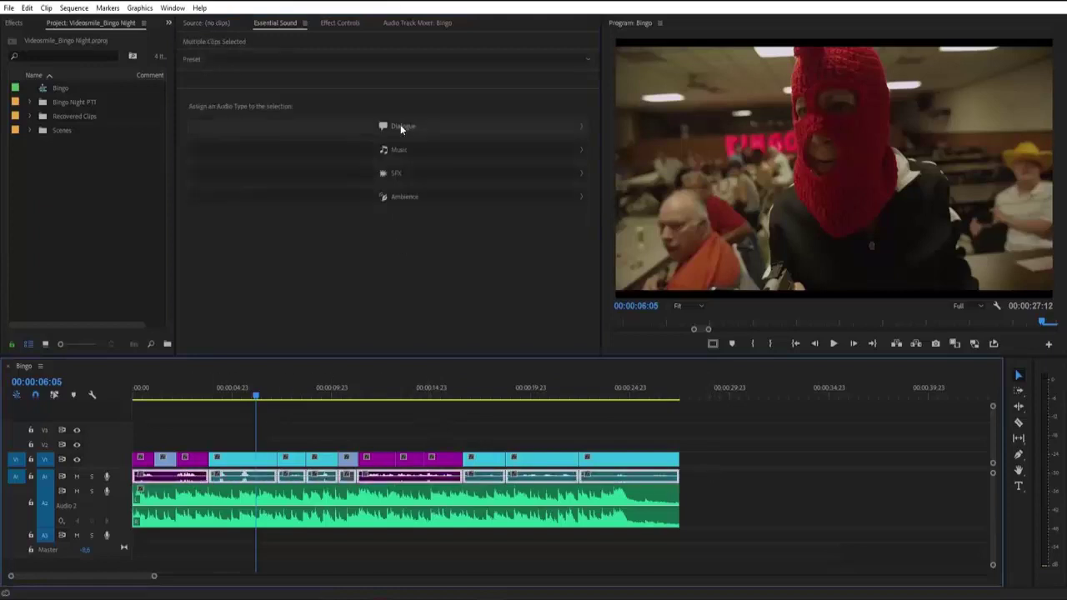
Step: Set the selected clips' audio type to Dialogue and Loudness Auto-Match them to -23.00 LUFS
{"action": "left_click", "coordinate": [401, 128]}
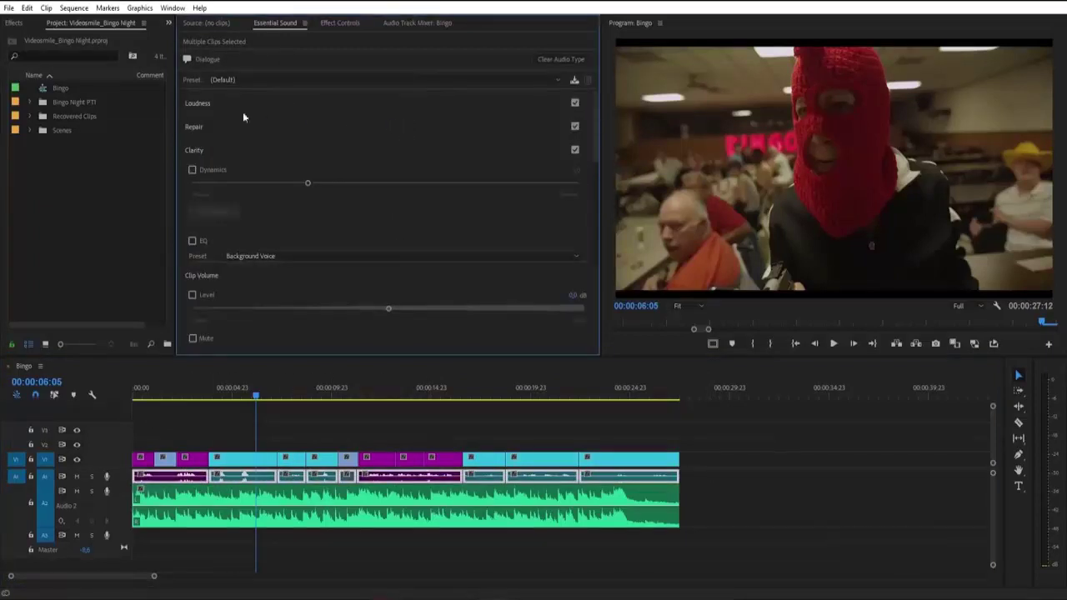
{"action": "left_click", "coordinate": [210, 105]}
{"action": "left_click", "coordinate": [212, 128]}
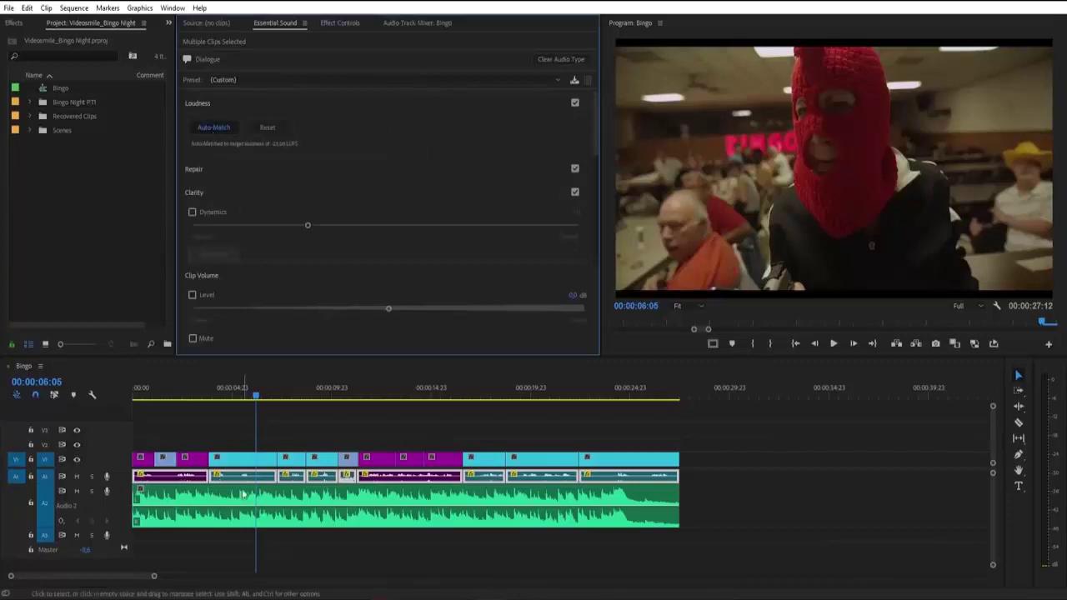
{"action": "left_click", "coordinate": [120, 480]}
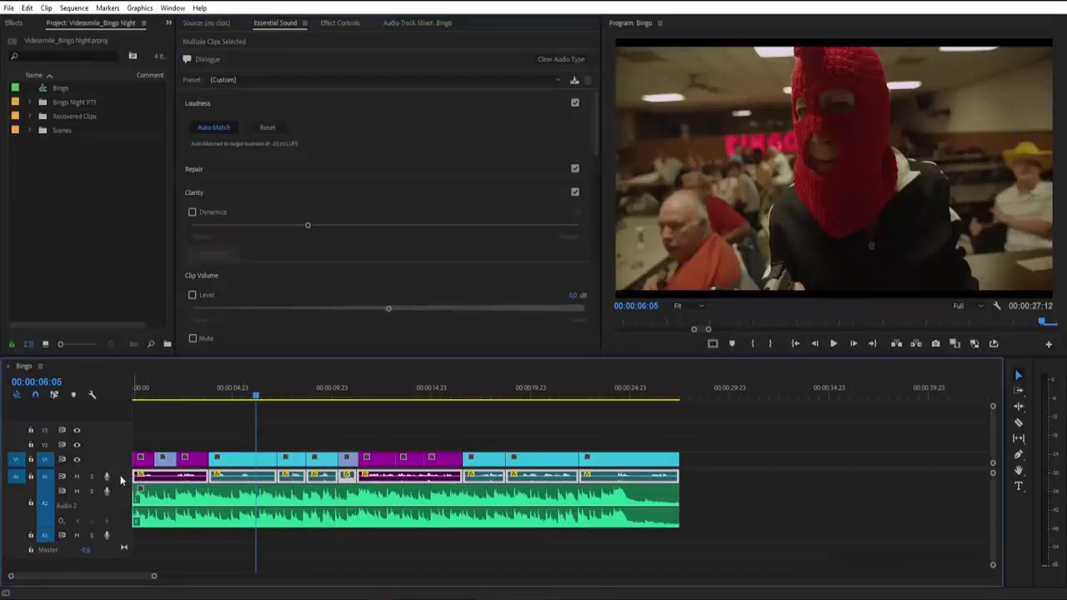
Step: Select the 05_Heist.wav clip, set its audio type to Music, and Loudness Auto-Match it
{"action": "key", "text": "ctrl+shift+a"}
{"action": "key", "text": "Down"}
{"action": "key", "text": "Down"}
{"action": "key", "text": "Down"}
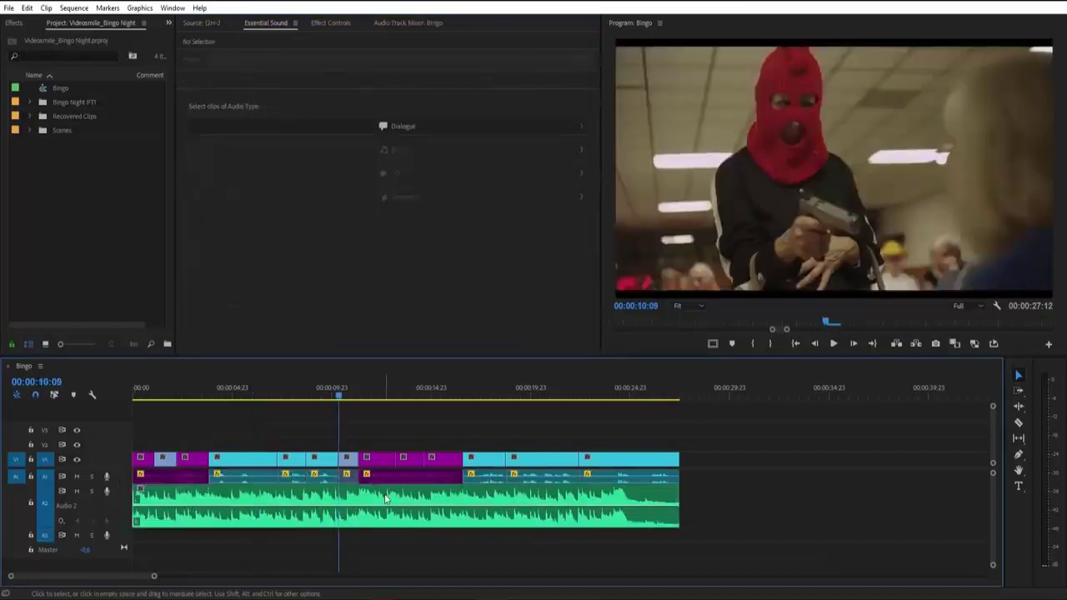
{"action": "left_click", "coordinate": [386, 499]}
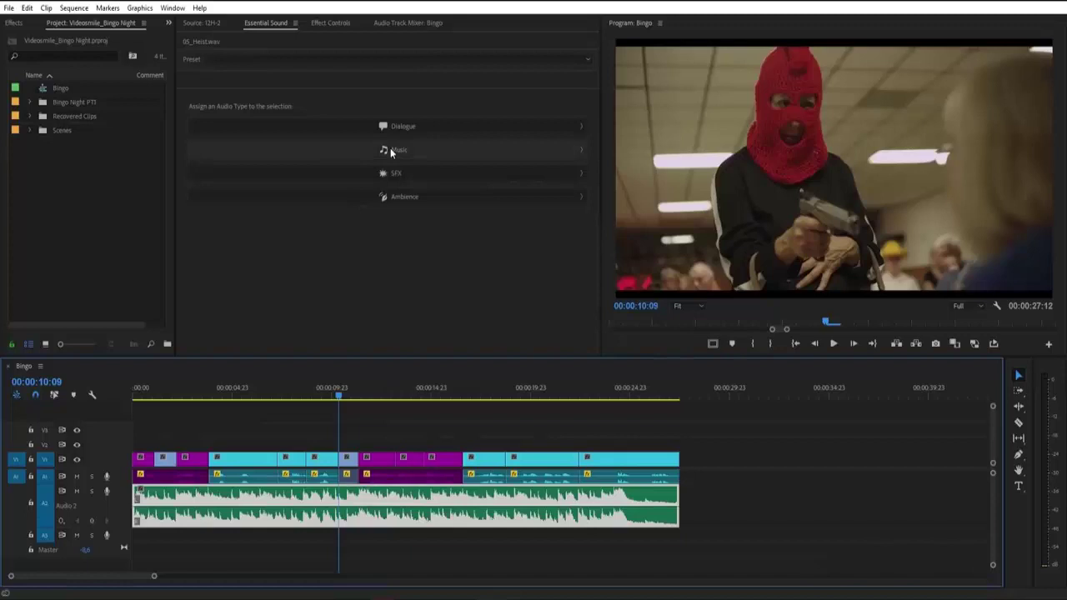
{"action": "left_click", "coordinate": [390, 150]}
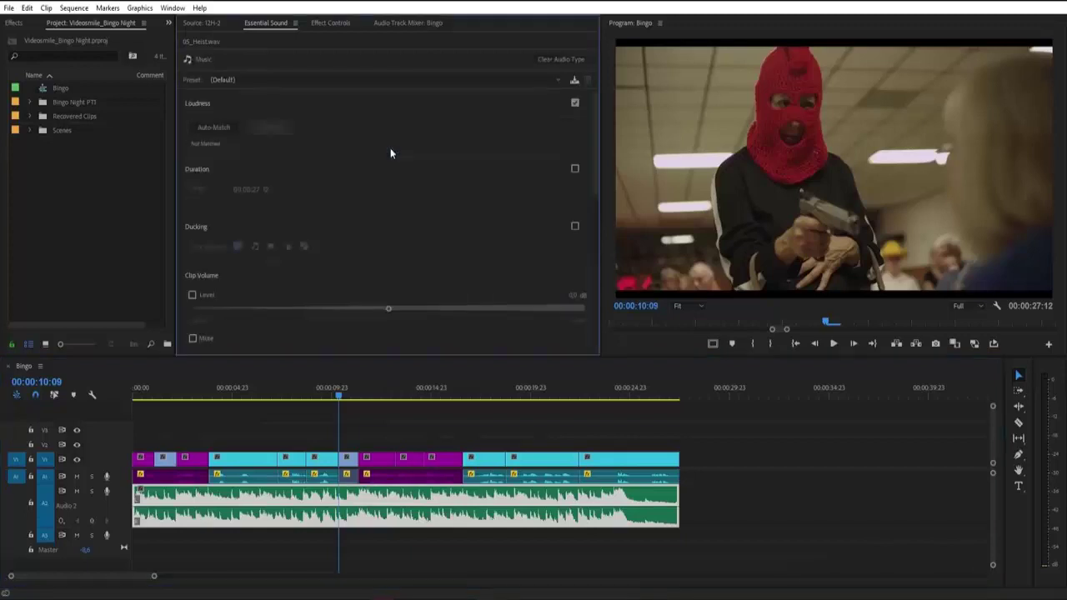
{"action": "left_click", "coordinate": [216, 128]}
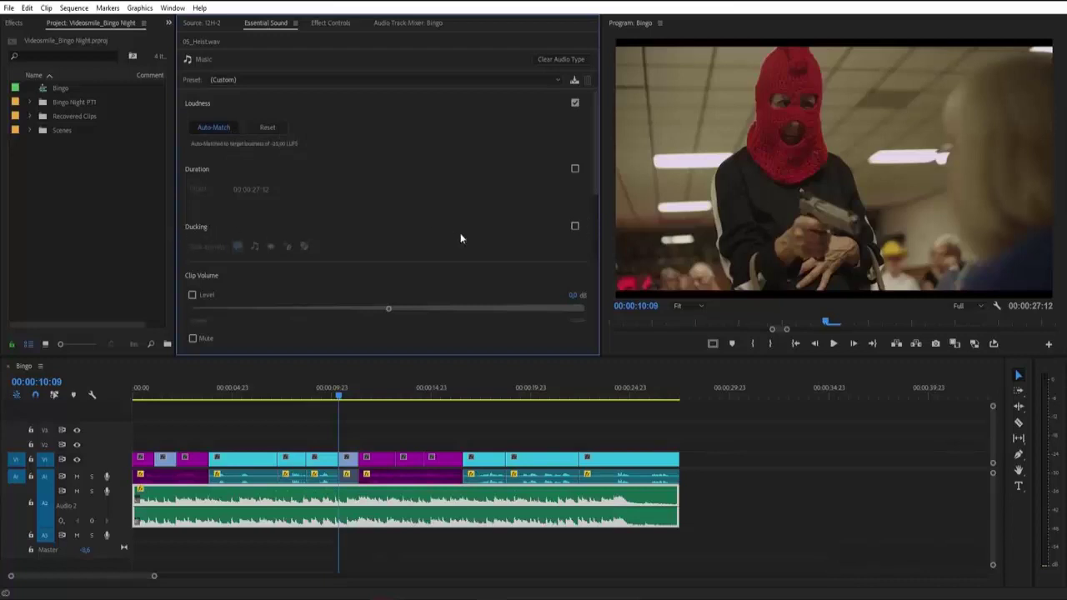
Step: Tick the Ducking checkbox in the Music section, ducking against Dialogue
{"action": "left_click", "coordinate": [575, 227]}
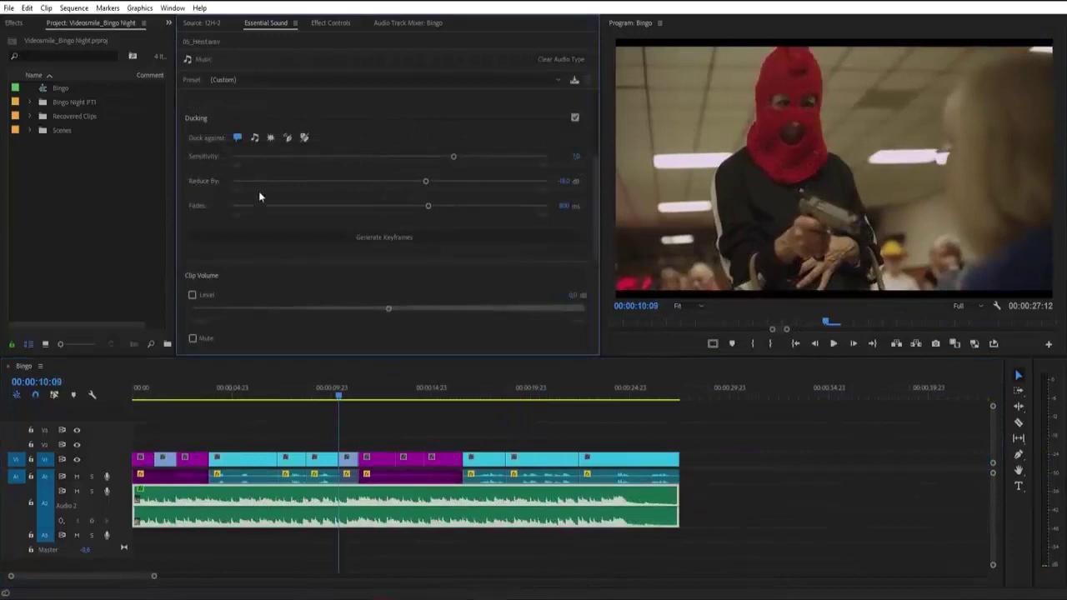
Step: Set ducking Reduce By to -12.0 dB and shorten the fades to 153 ms
{"action": "mouse_move", "coordinate": [424, 183]}
{"action": "left_mouse_down"}
{"action": "mouse_move", "coordinate": [327, 182]}
{"action": "mouse_move", "coordinate": [489, 184]}
{"action": "left_mouse_up"}
{"action": "left_click_drag", "start_coordinate": [321, 189], "coordinate": [348, 192]}
Step: Generate the ducking keyframes on 05_Heist.wav and play the Bingo sequence to hear them
{"action": "left_click", "coordinate": [369, 239]}
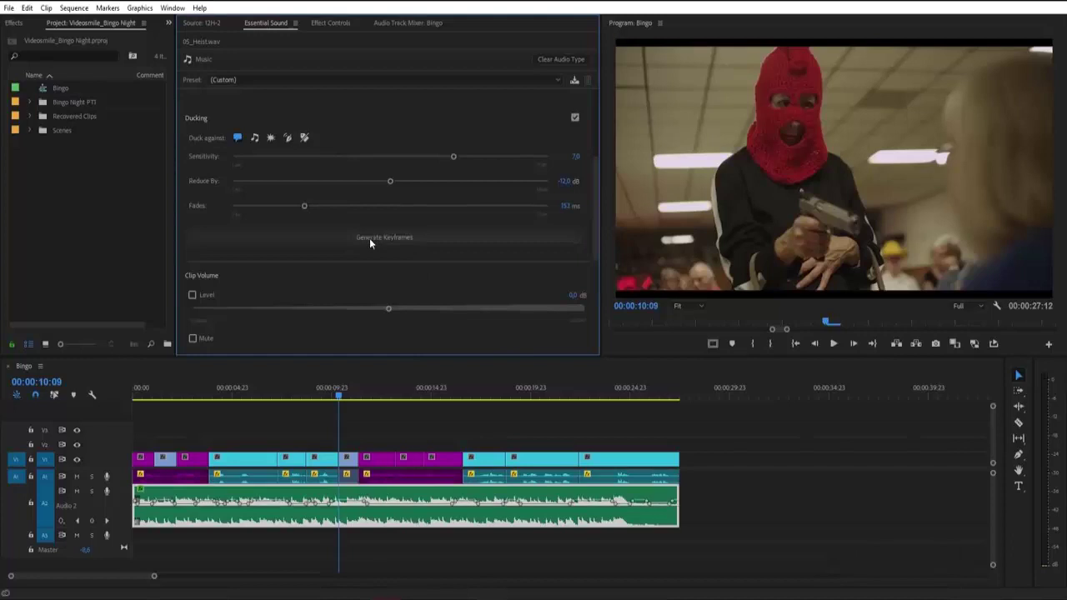
{"action": "left_click", "coordinate": [342, 545]}
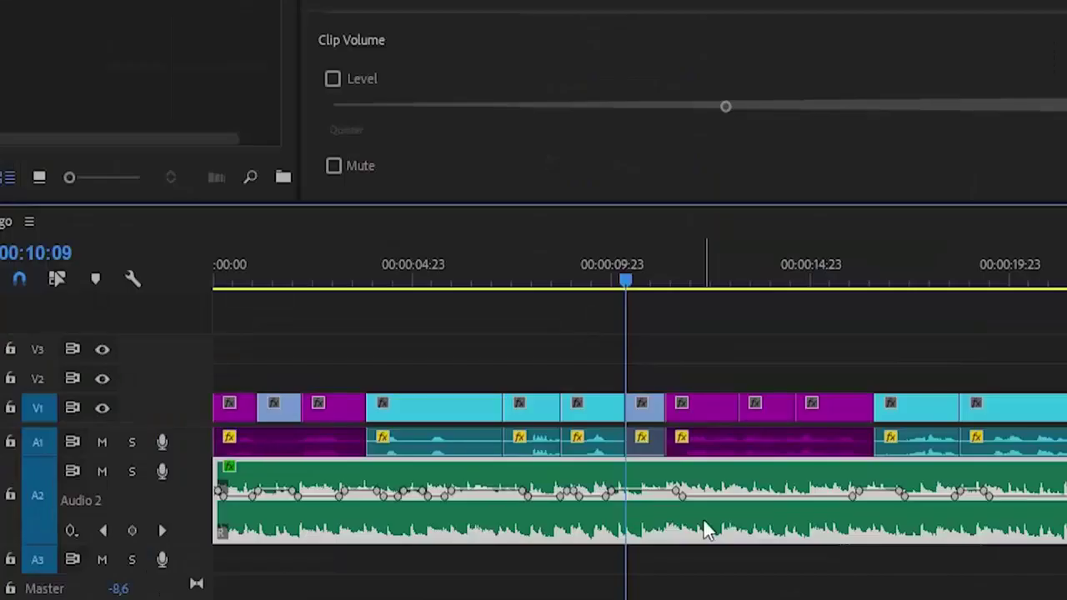
{"action": "key", "text": "="}
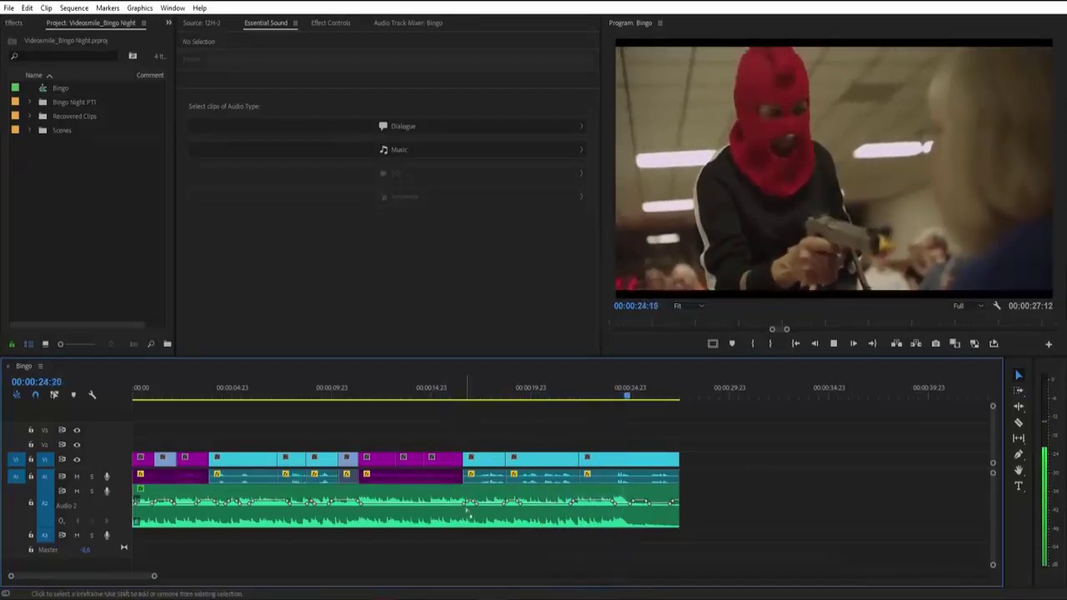
{"action": "left_click", "coordinate": [470, 512]}
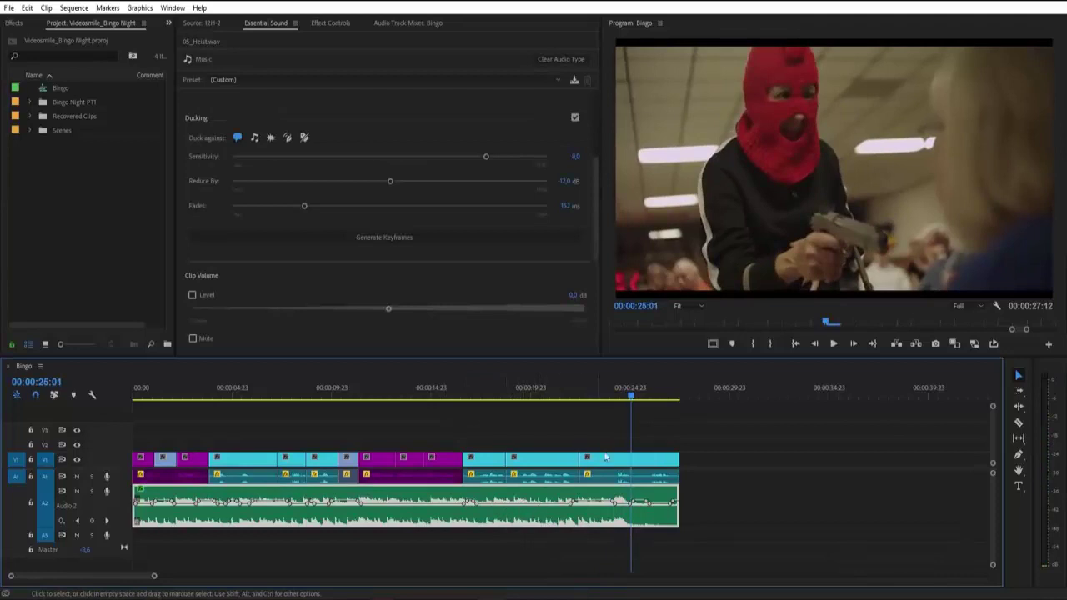
{"action": "left_click", "coordinate": [281, 393]}
{"action": "key", "text": "space"}
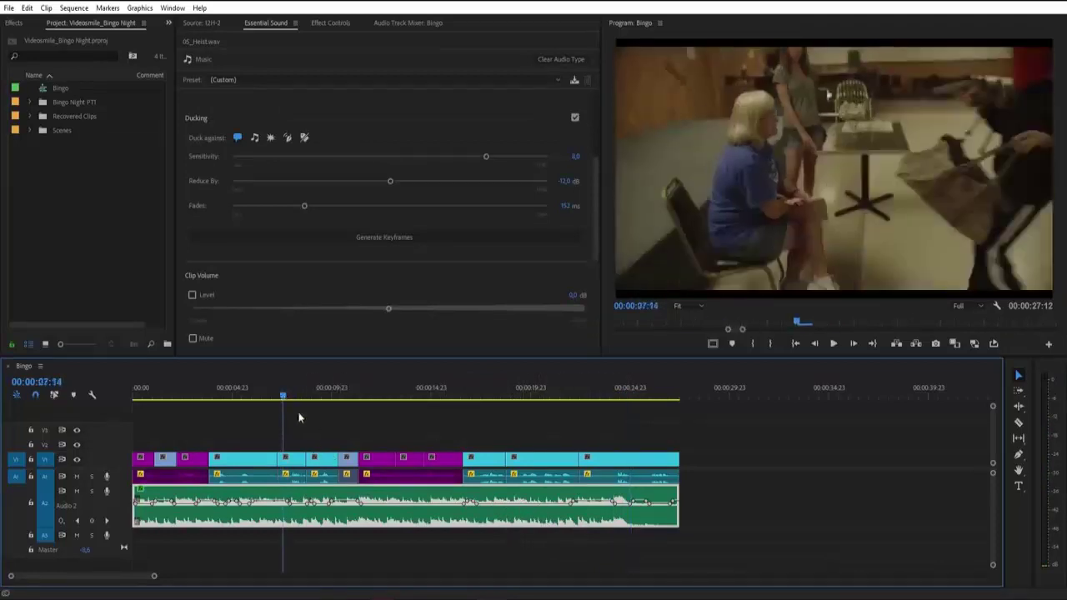
{"action": "left_click", "coordinate": [316, 427]}
{"action": "left_click", "coordinate": [313, 503]}
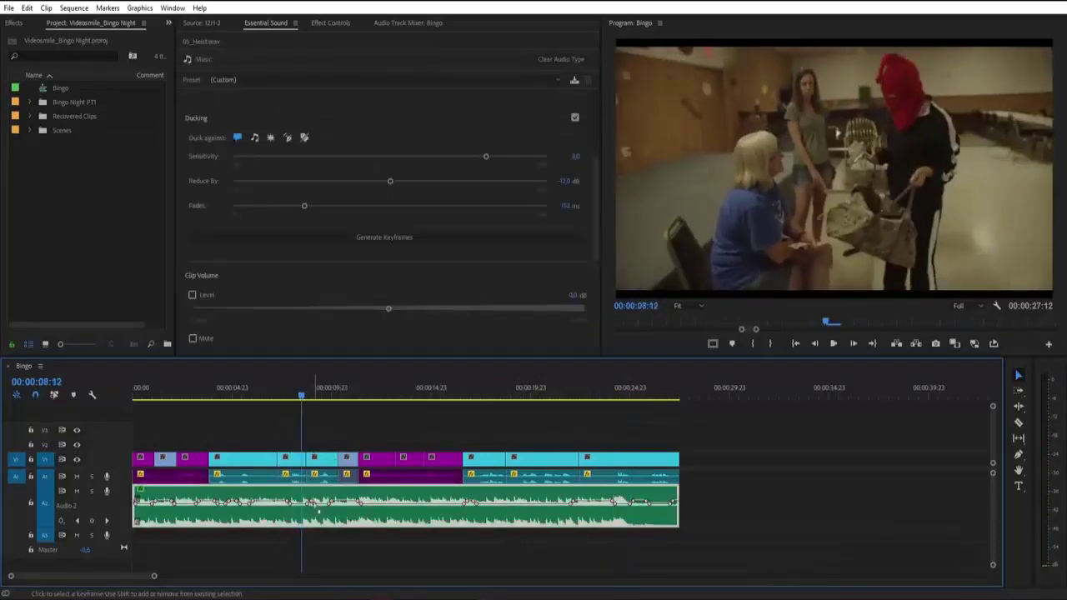